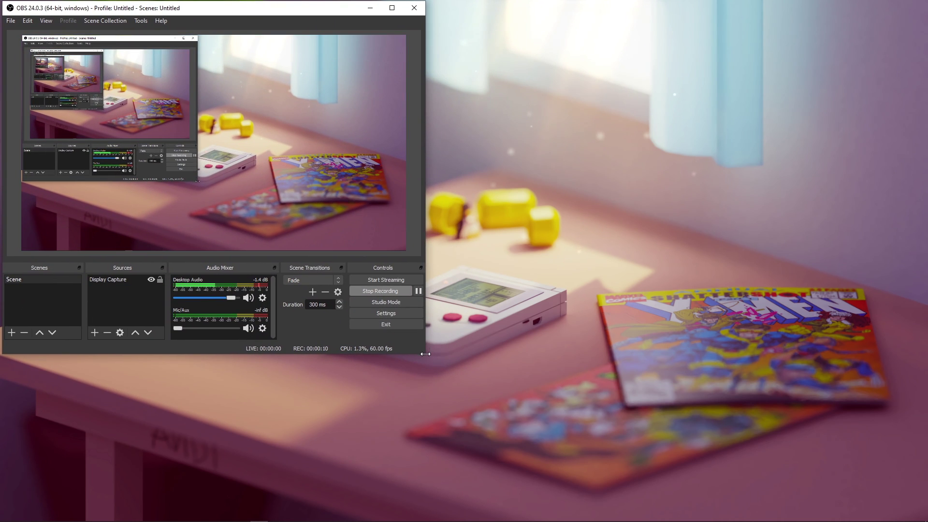
Shorten the OBS main window slightly by dragging its bottom-right corner upward
mouse_move(426, 355)
left_mouse_down()
mouse_move(412, 348)
mouse_move(412, 361)
left_mouse_up()
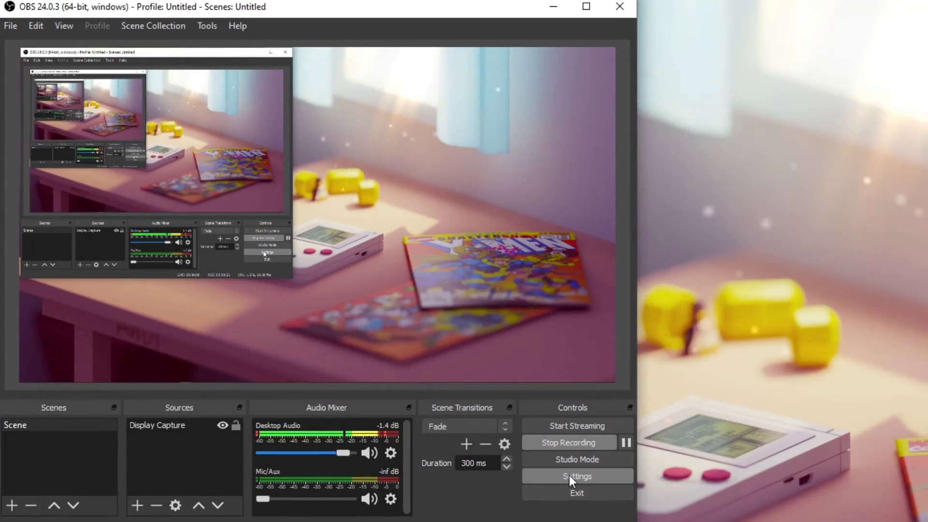
Open OBS Settings beside the main window on the Output page, showing CBR at 3500 Kbps
left_click(569, 474)
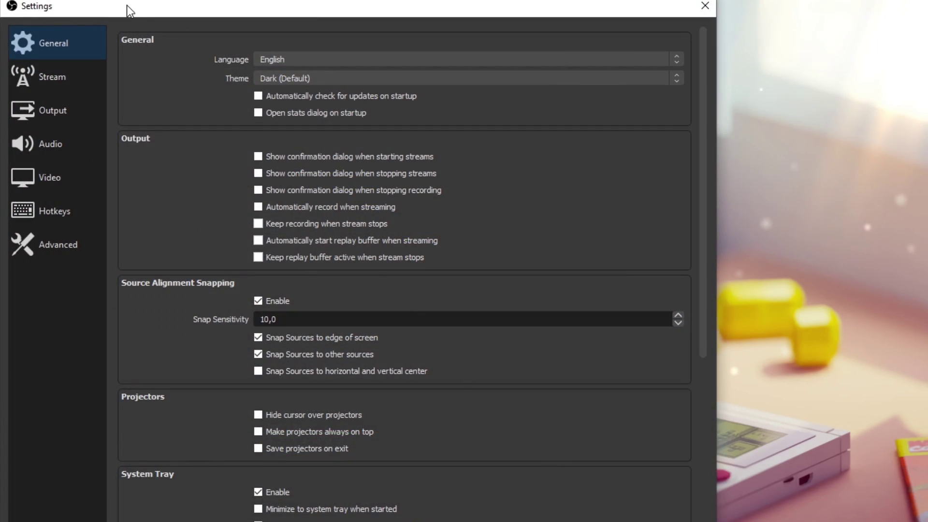
left_click_drag(127, 6, 299, 10)
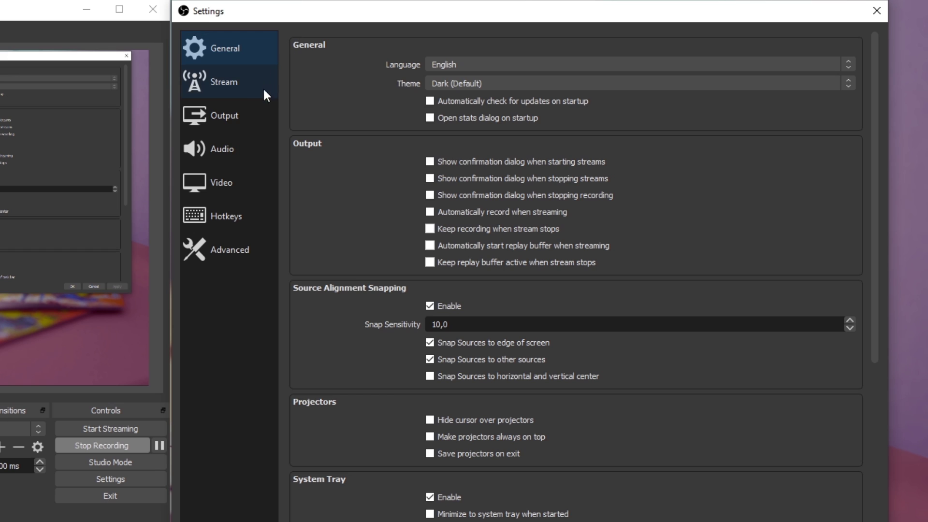
left_click(244, 111)
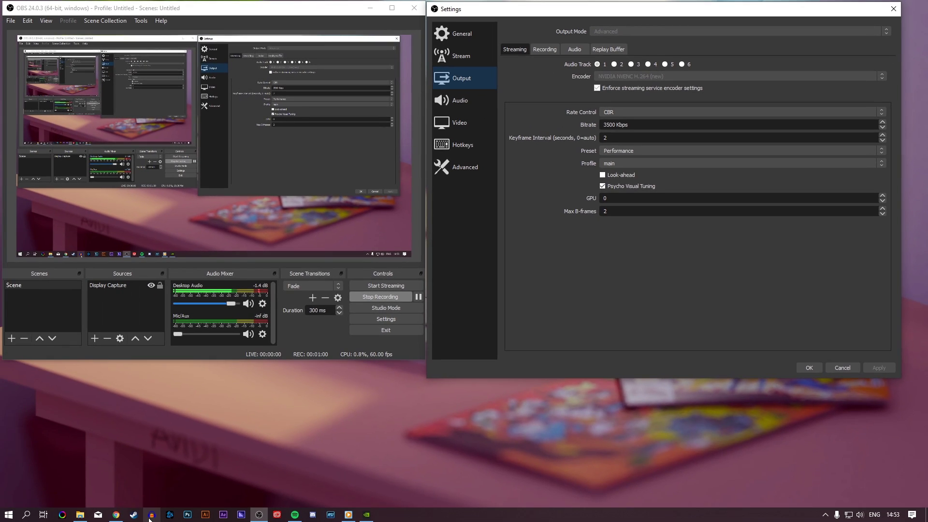
Run a speedtest.net test in Chrome, getting 19 ms ping and 400.88 Mbps download
left_click(116, 515)
left_click(452, 216)
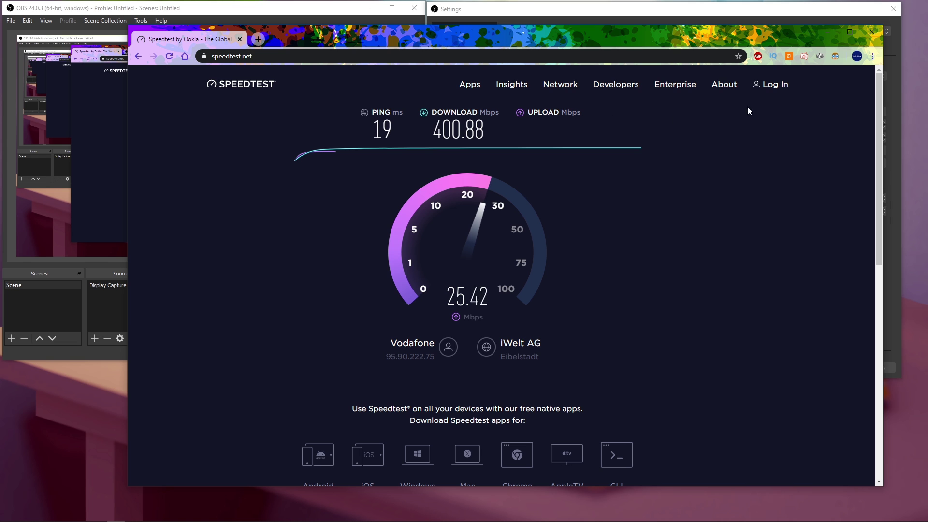
left_click(828, 32)
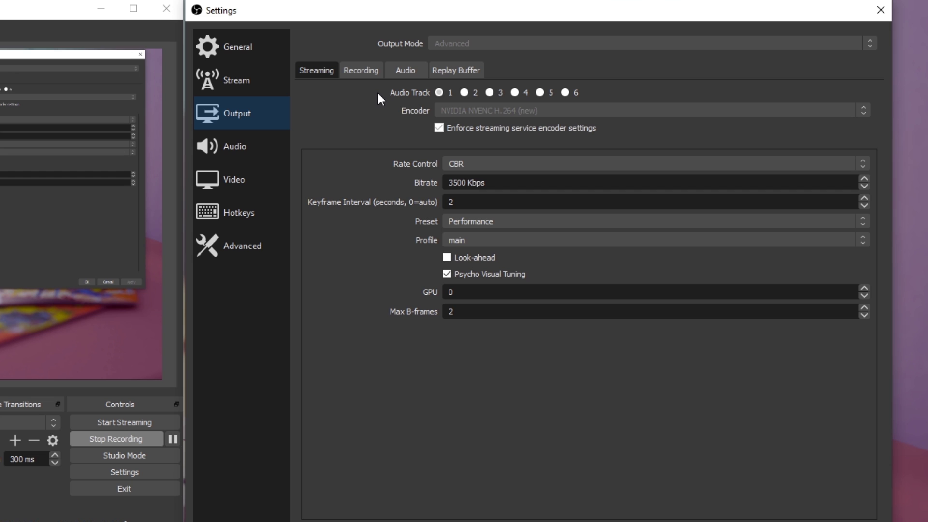
Keep the recording encoder at CBR, 20000 Kbps bitrate and keyframe interval 2
left_click(367, 72)
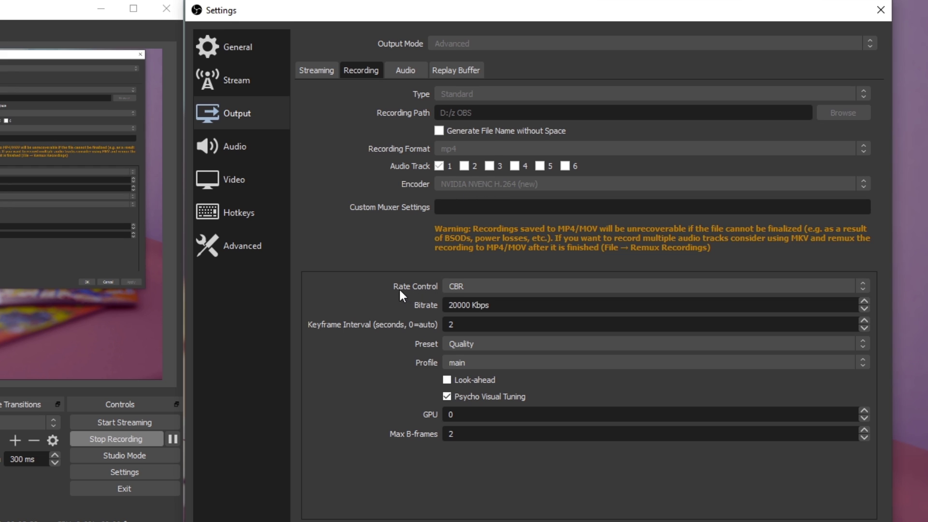
left_click(450, 288)
left_click(356, 286)
double_click(471, 305)
left_click(371, 298)
double_click(447, 323)
type("2")
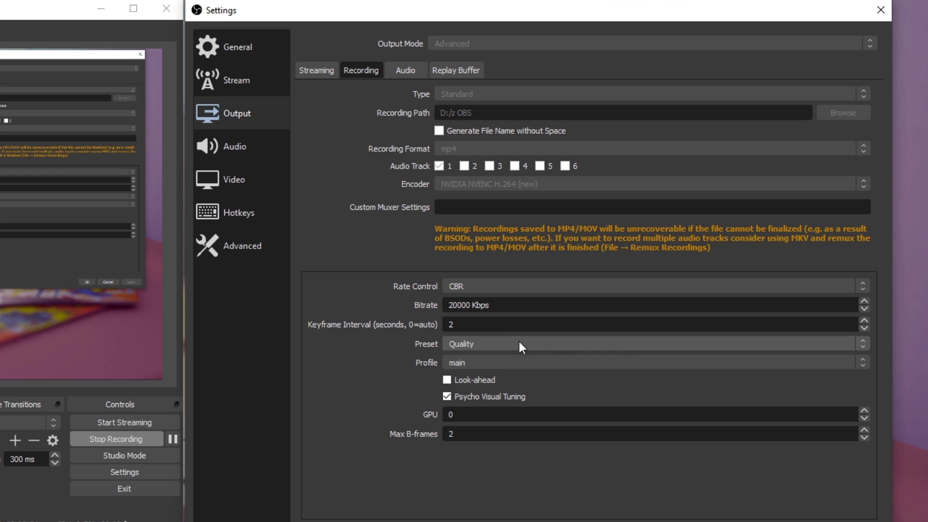
Show OBS's Video page, then confirm the 1920 × 1080 resolution in Windows Display settings
left_click(234, 181)
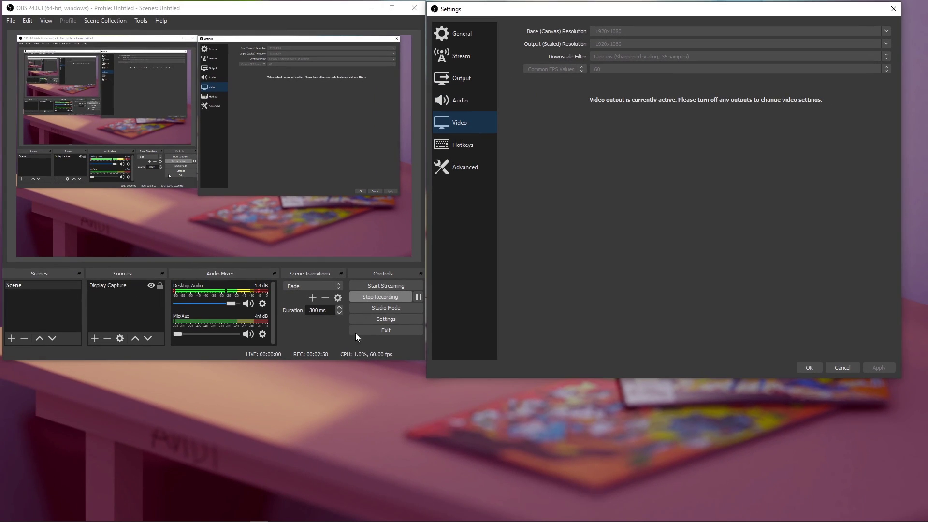
right_click(343, 384)
left_click(371, 489)
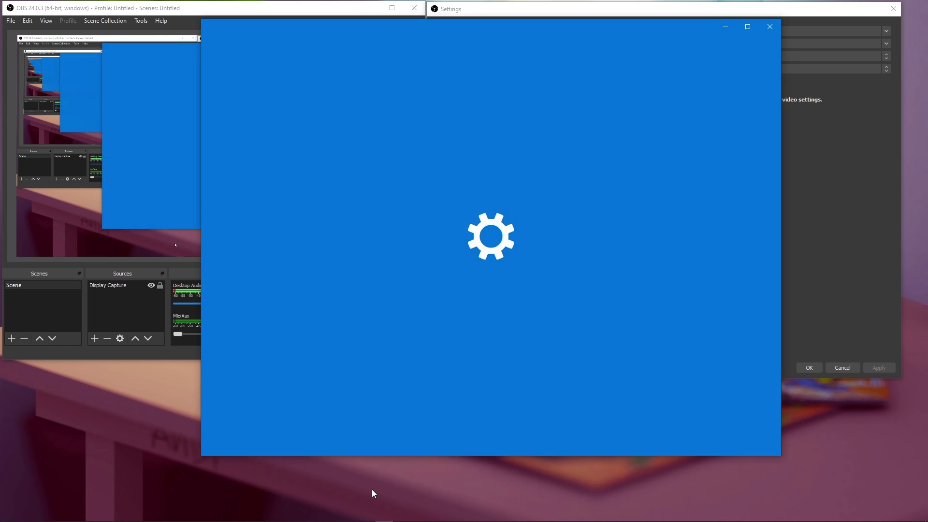
scroll(534, 306, "down", 5)
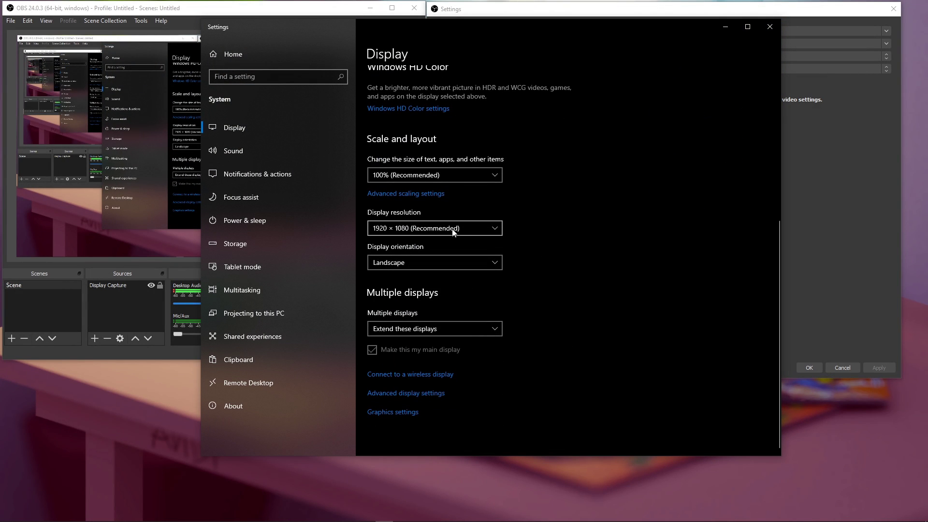
left_click(769, 27)
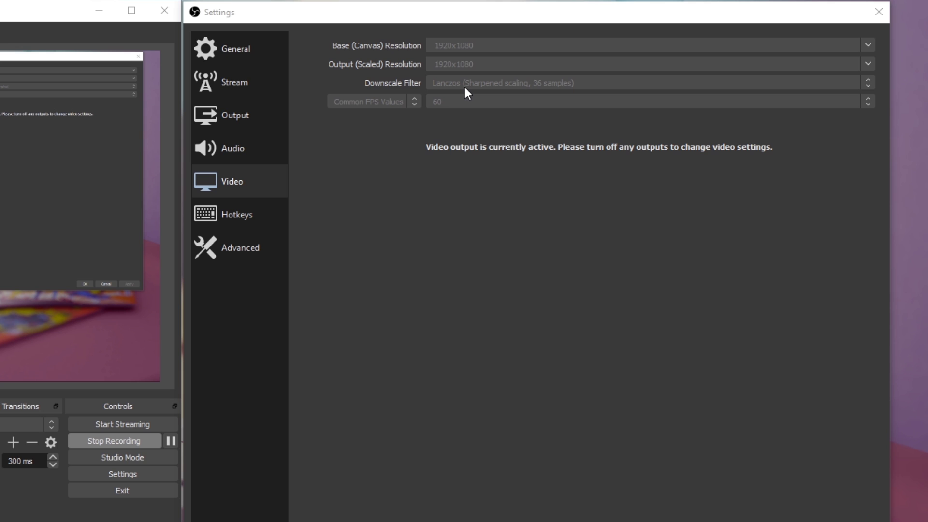
Keep Advanced process priority at Above Normal and save the OBS settings with OK
left_click(241, 248)
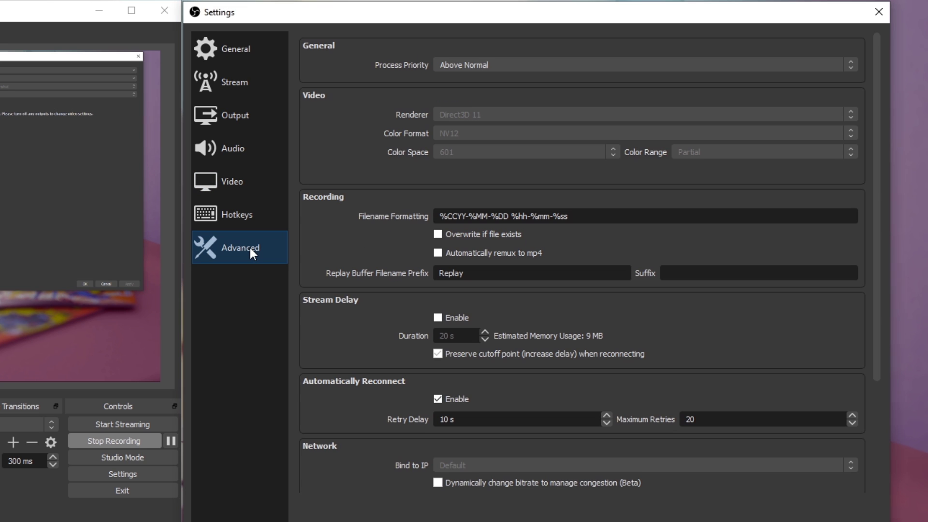
left_click(447, 71)
left_click(352, 60)
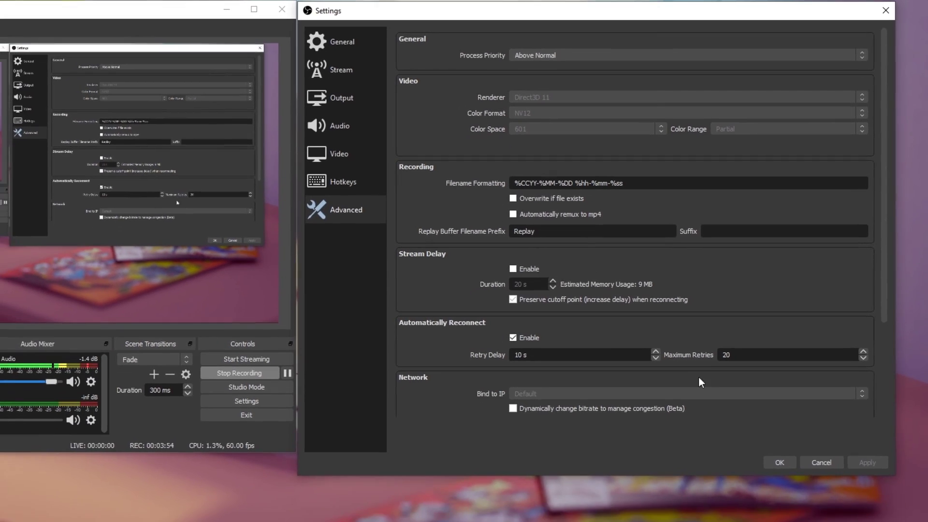
left_click(779, 462)
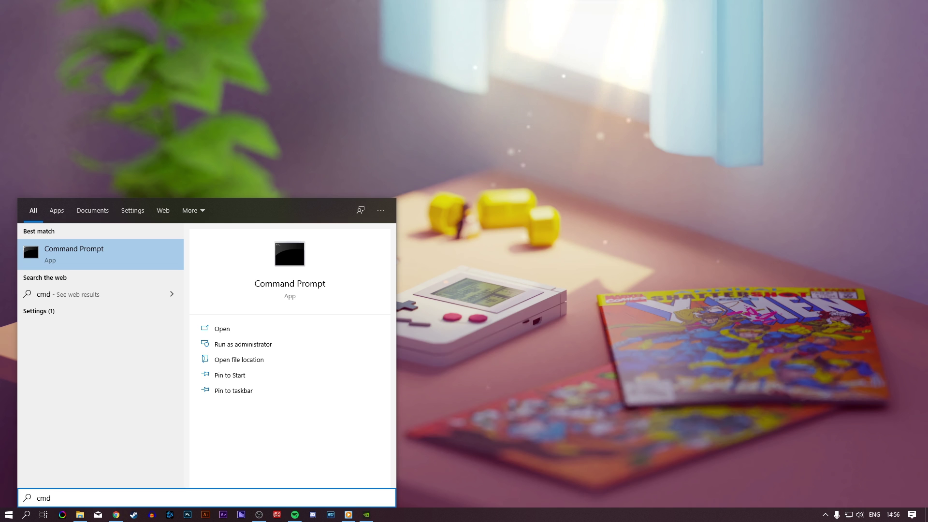
Open Command Prompt and ping google.com, checking the 0% packet loss
key("Return")
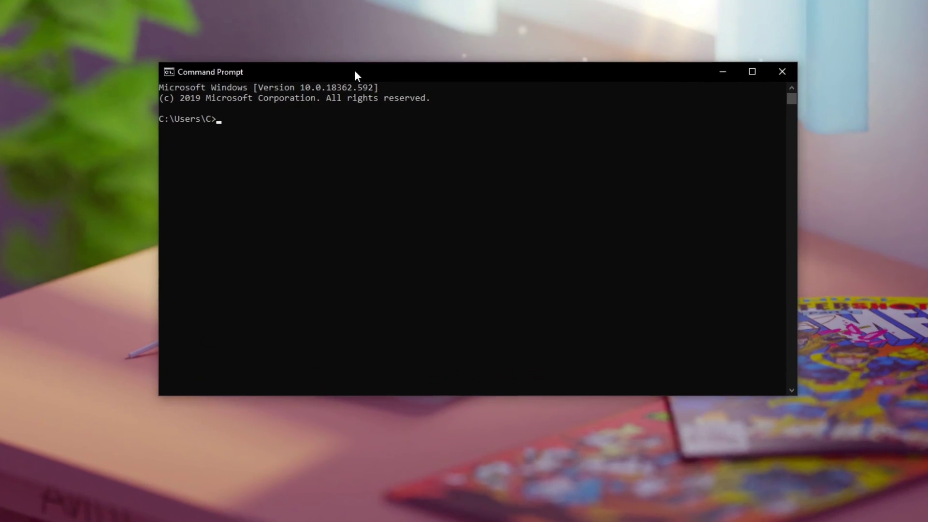
type("pi")
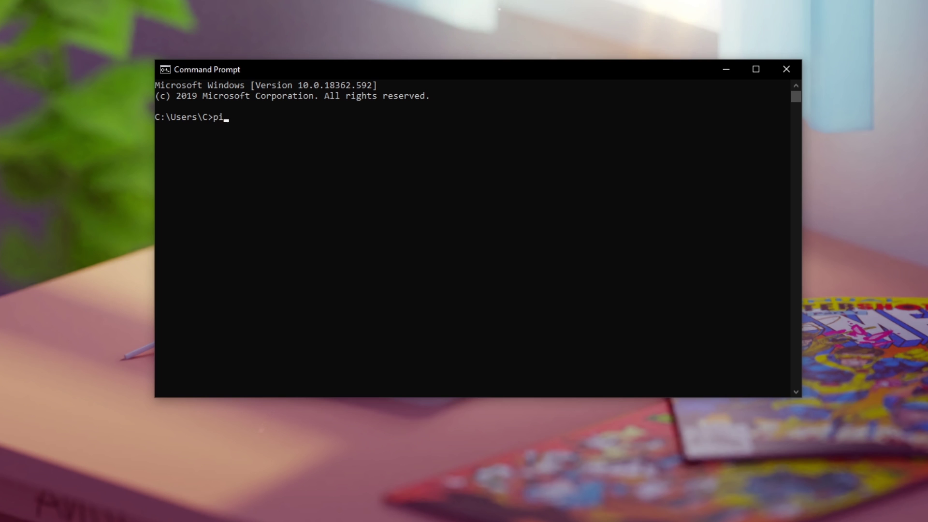
type("ng google.com")
key("Return")
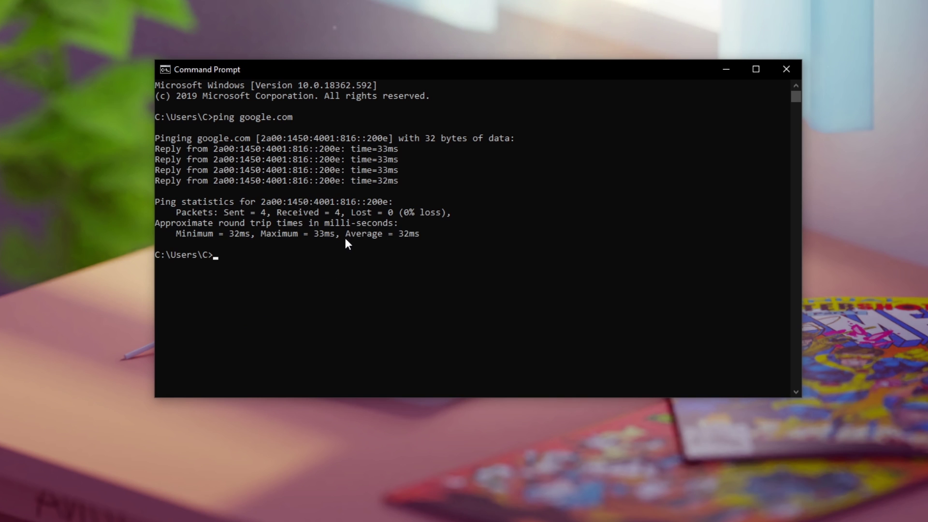
left_click_drag(344, 233, 444, 213)
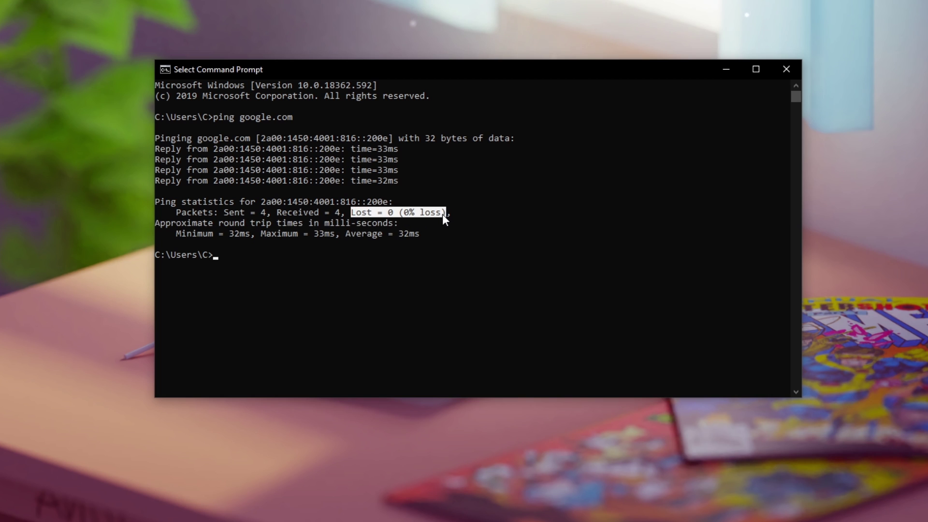
Flush the DNS resolver cache with ipconfig /flushdns
left_click(214, 254)
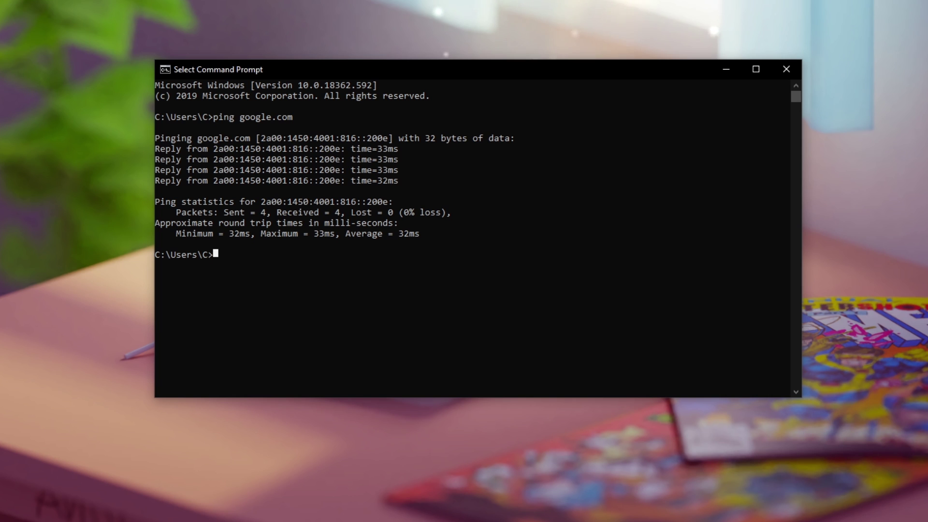
type("ip")
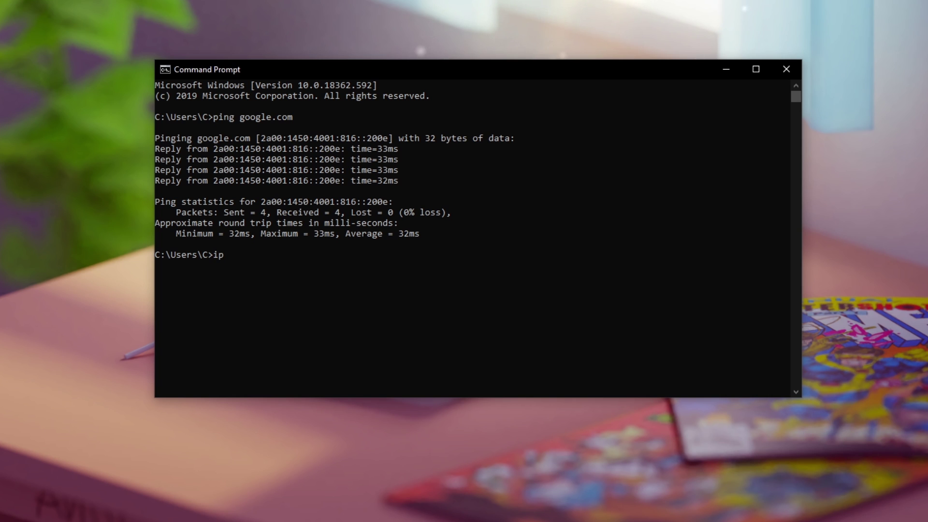
type("config /f")
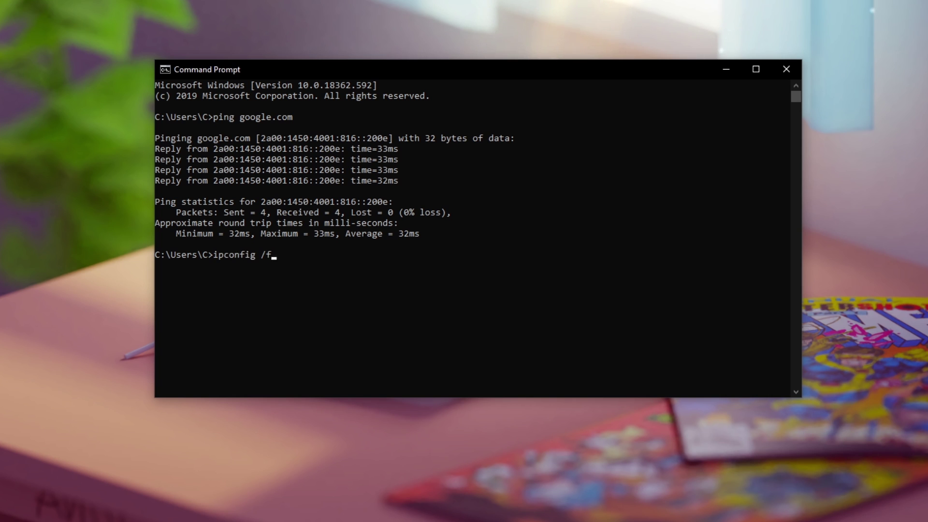
type("lushdns")
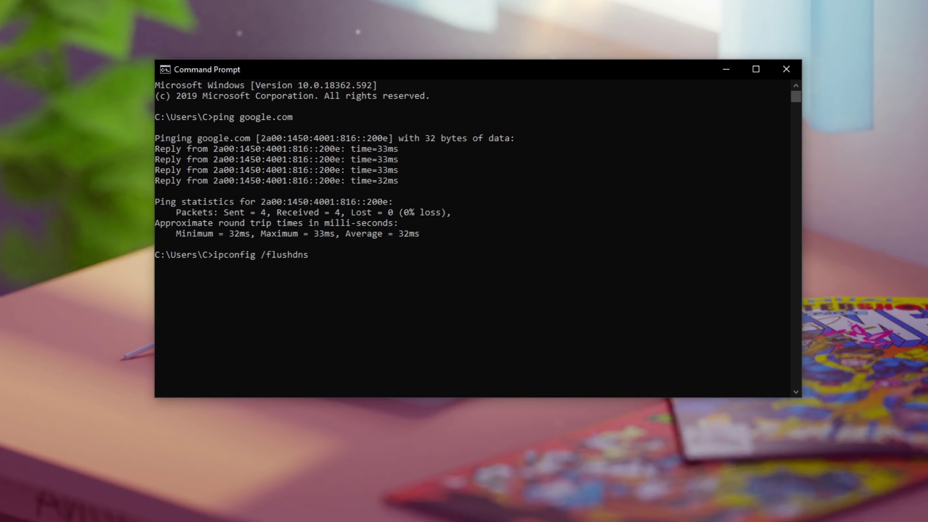
key("Return")
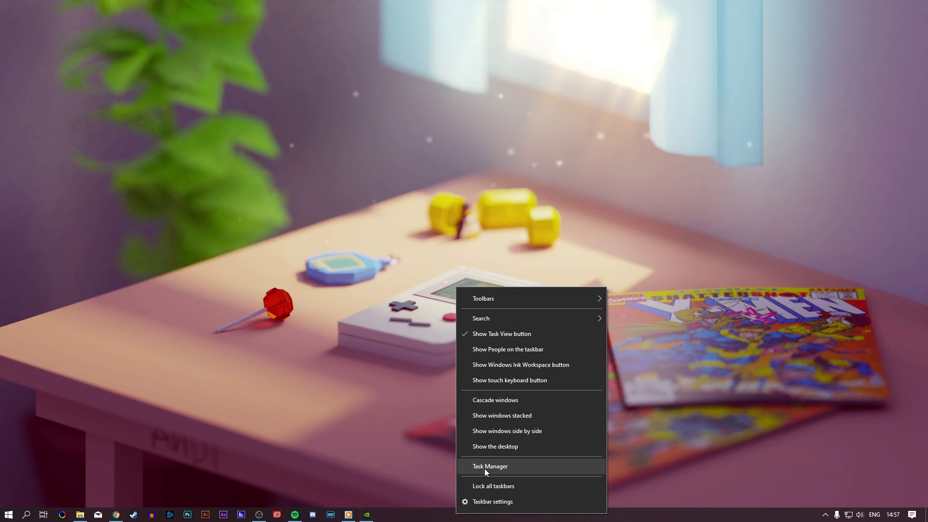
Launch Resource Monitor from Task Manager's Performance tab and minimize Task Manager
left_click(484, 466)
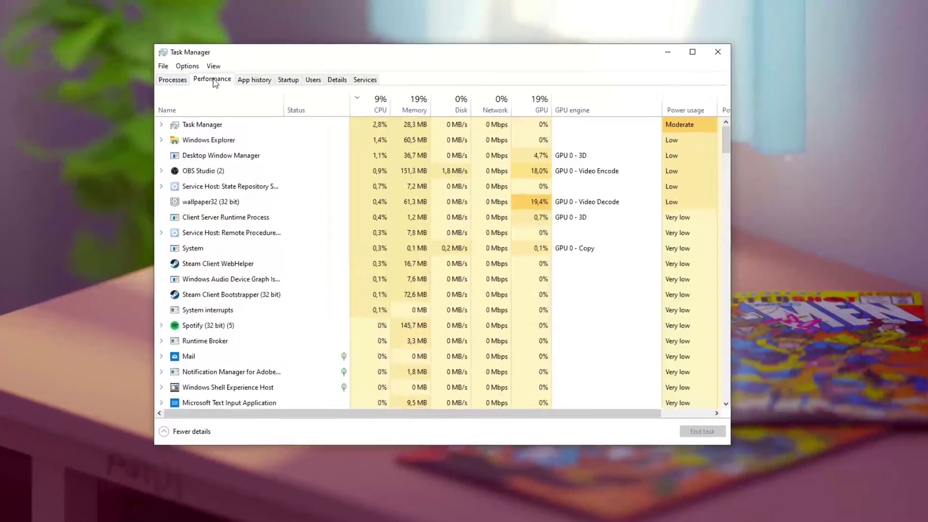
left_click(243, 102)
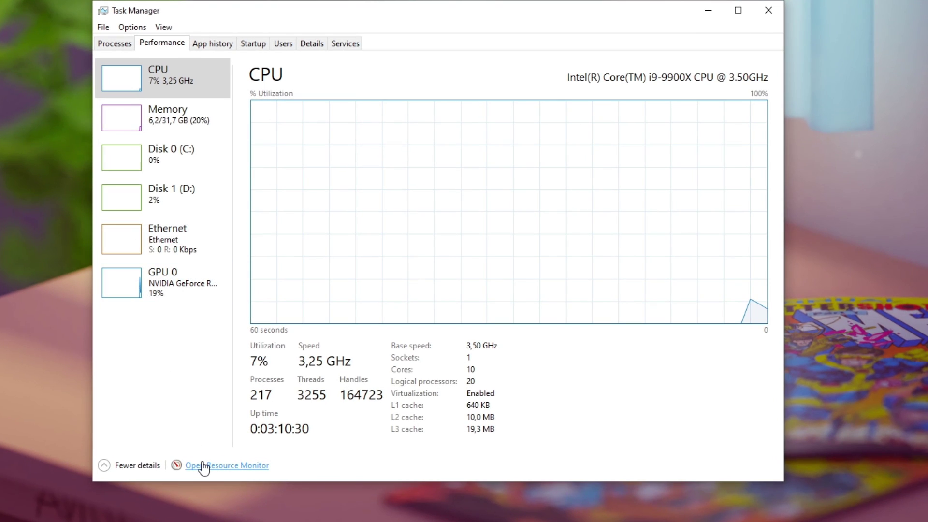
left_click(208, 466)
left_click(708, 11)
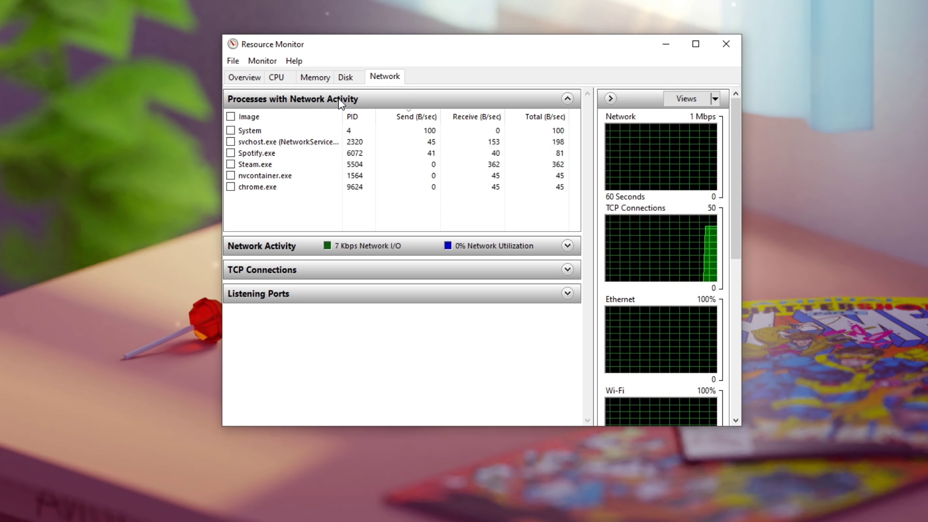
left_click(255, 187)
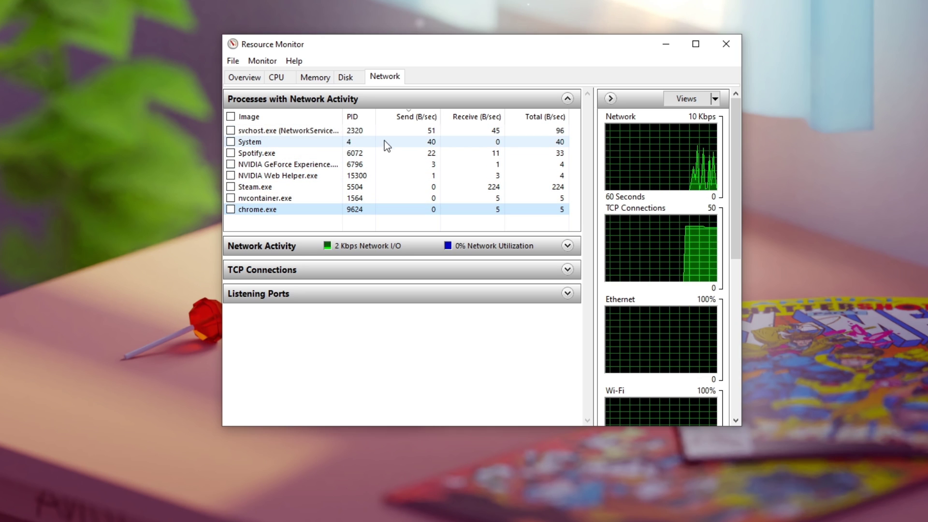
right_click(263, 209)
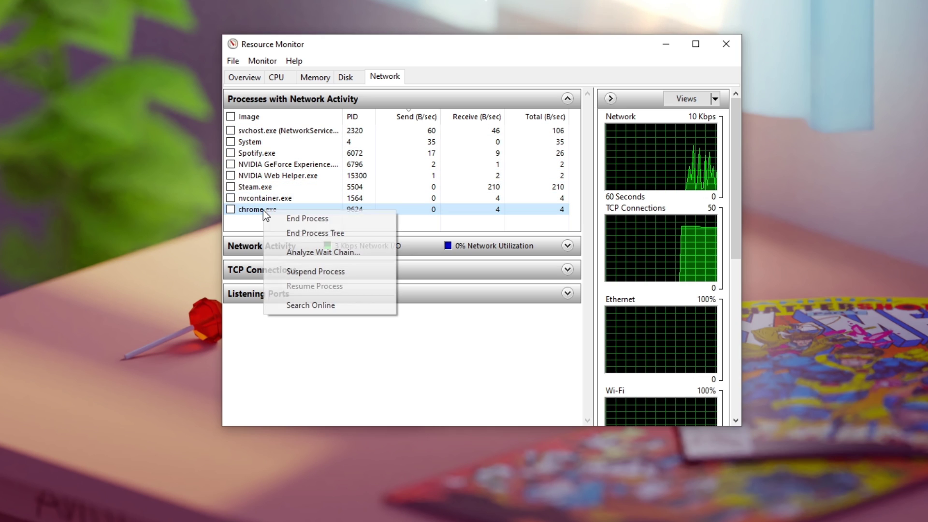
left_click(234, 223)
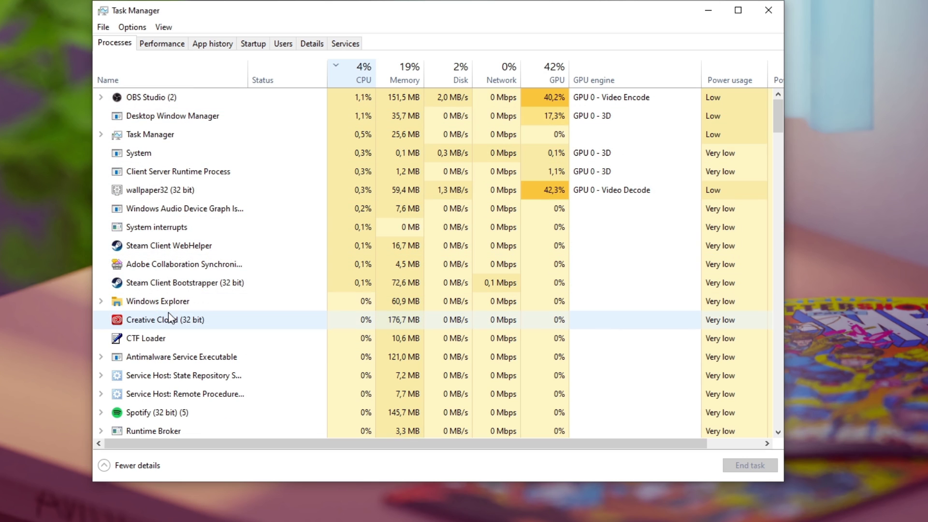
Sort processes by name, then disable EpicGamesLauncher on the Startup tab
right_click(166, 265)
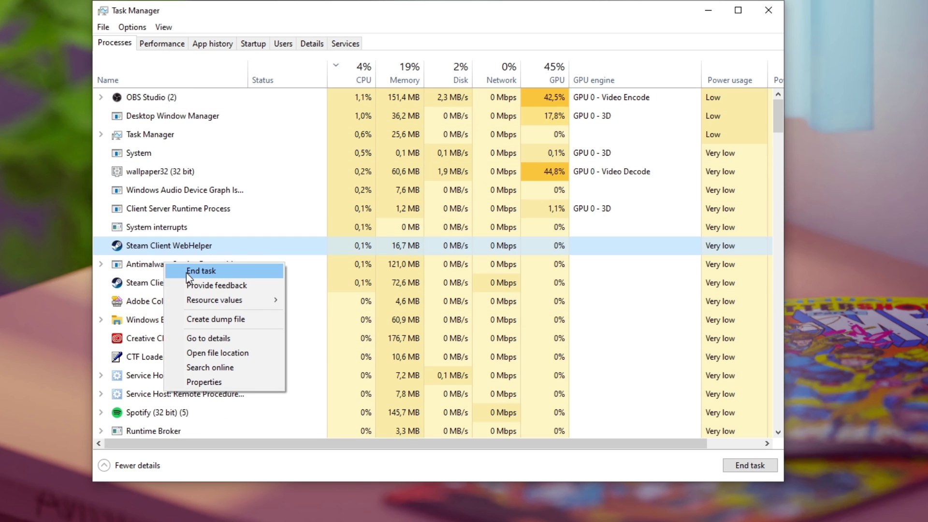
left_click(194, 71)
left_click(194, 72)
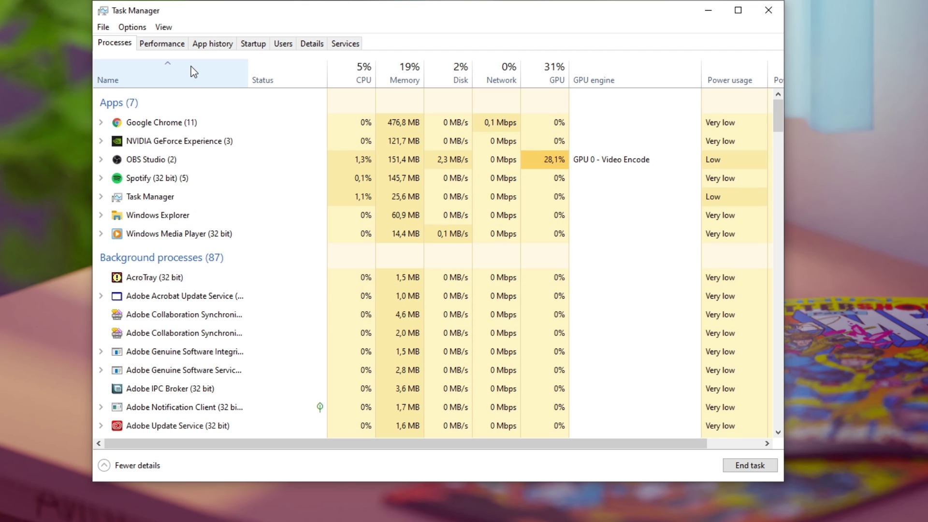
left_click(249, 44)
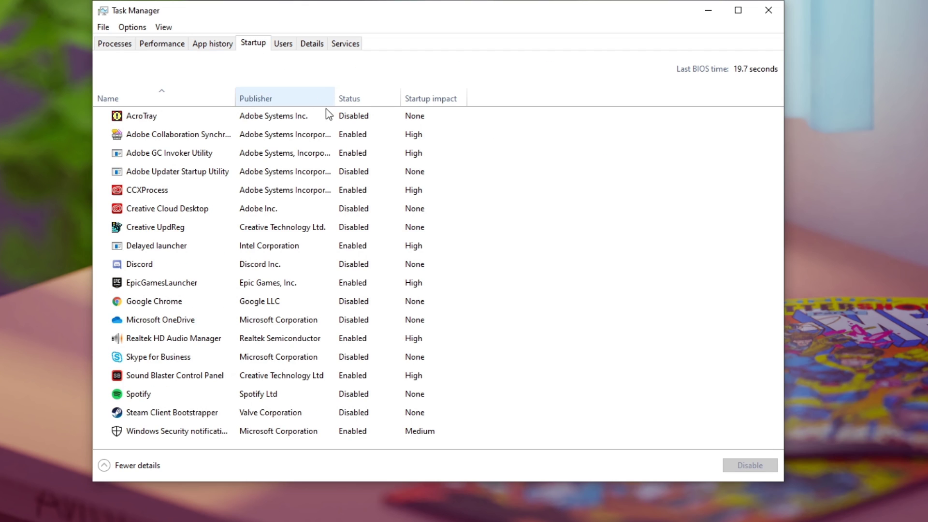
right_click(352, 286)
left_click(366, 307)
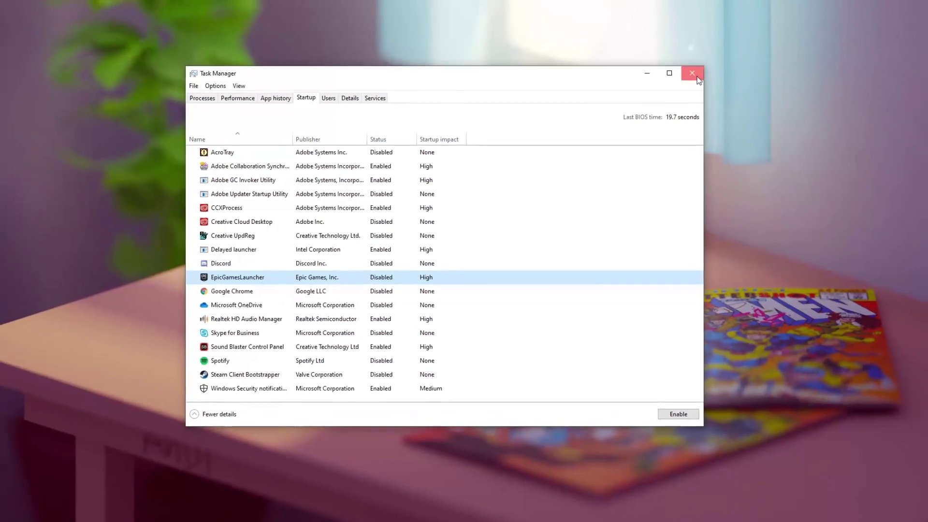
Close Task Manager, search 'game bar' to open Game bar settings, then view Captures
left_click(751, 24)
key("super")
type("game bar")
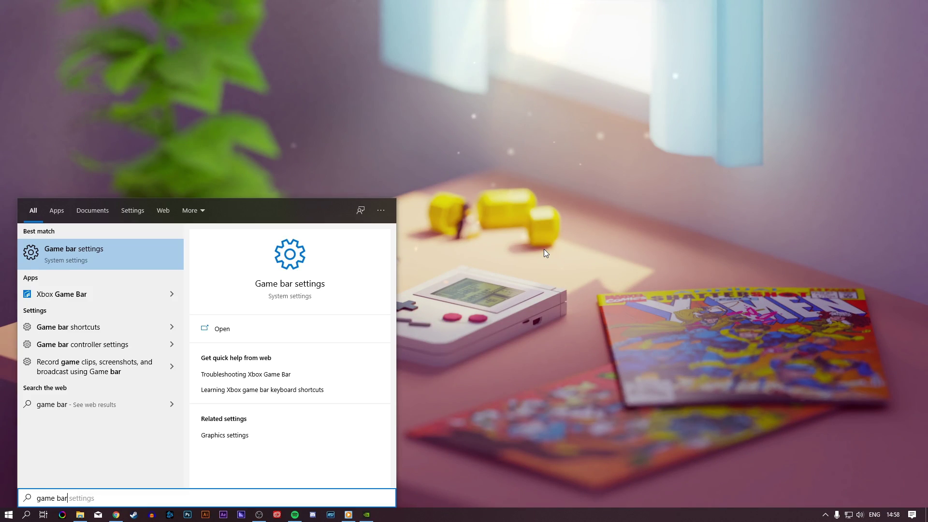
key("Return")
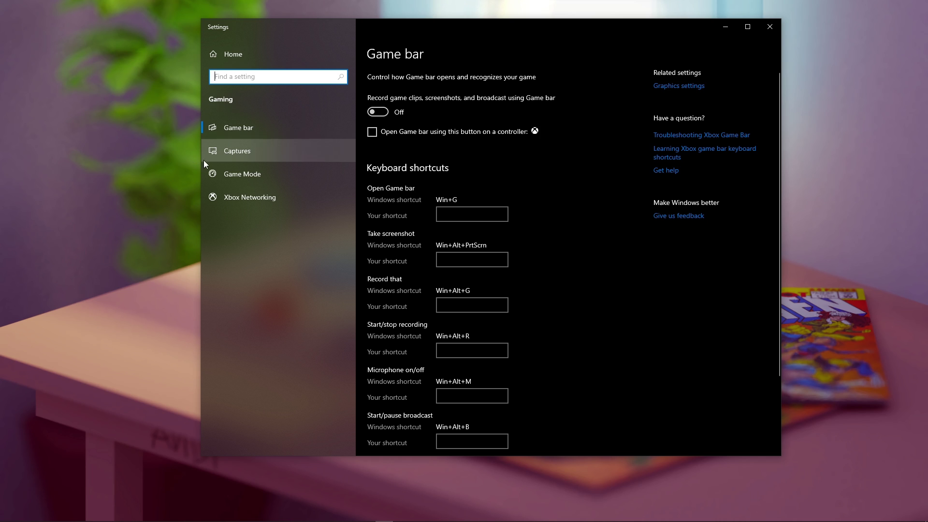
left_click(252, 151)
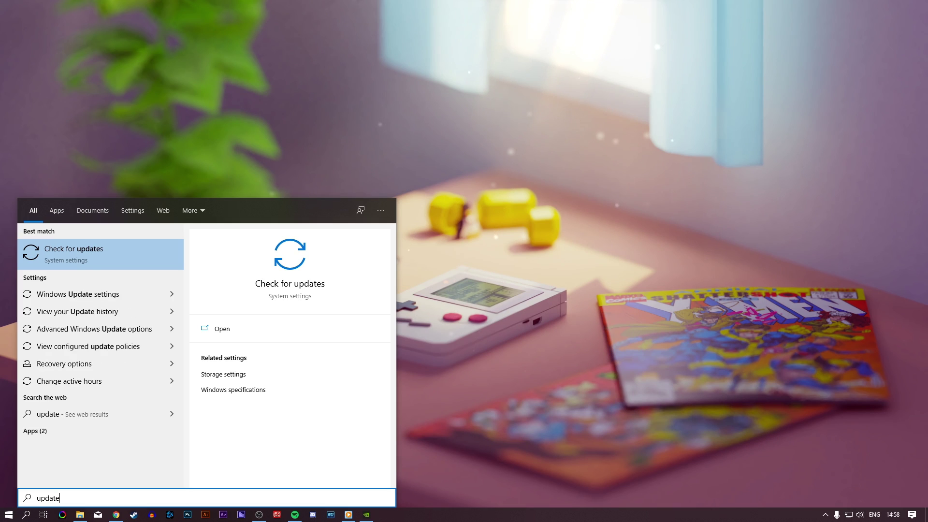
Open the Windows Update 'Check for updates' page to confirm the PC is up to date
key("Return")
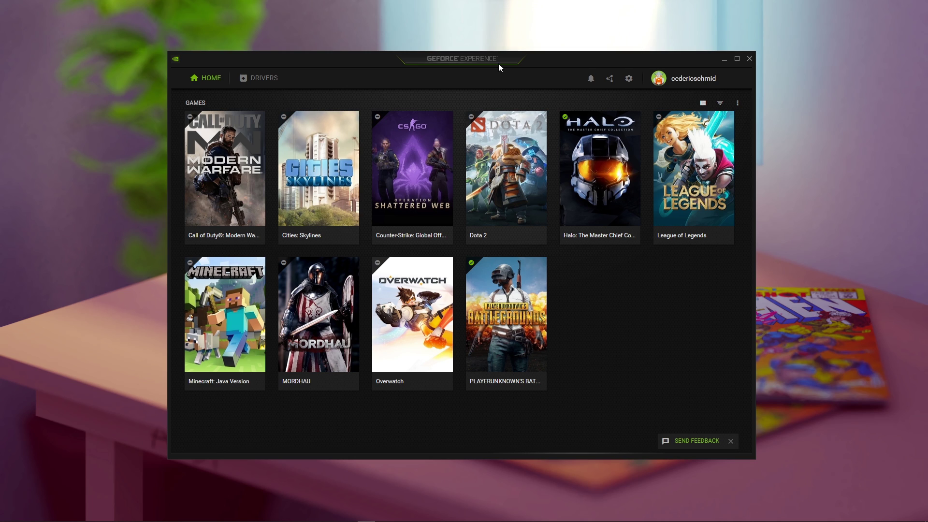
In GeForce Experience Drivers, download Game Ready Driver 441.87 to replace installed 441.41
left_click(250, 81)
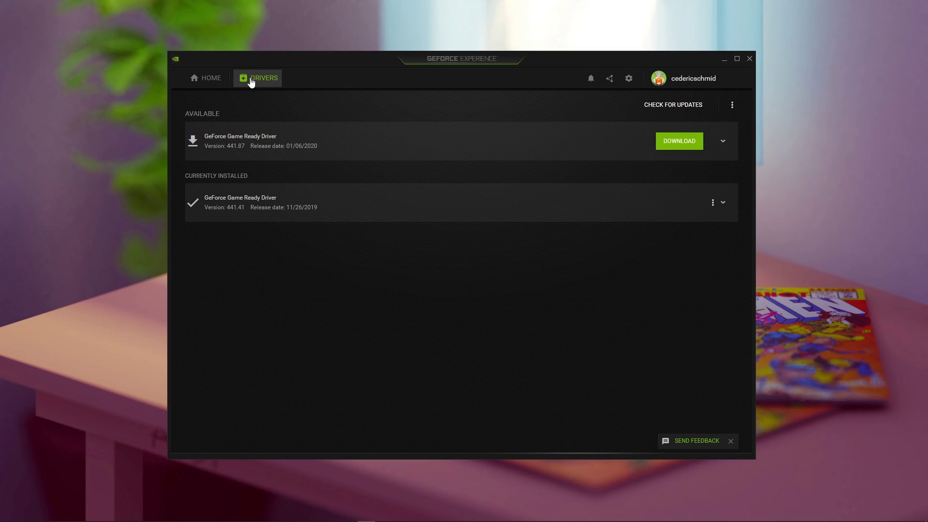
left_click(722, 141)
left_click(723, 142)
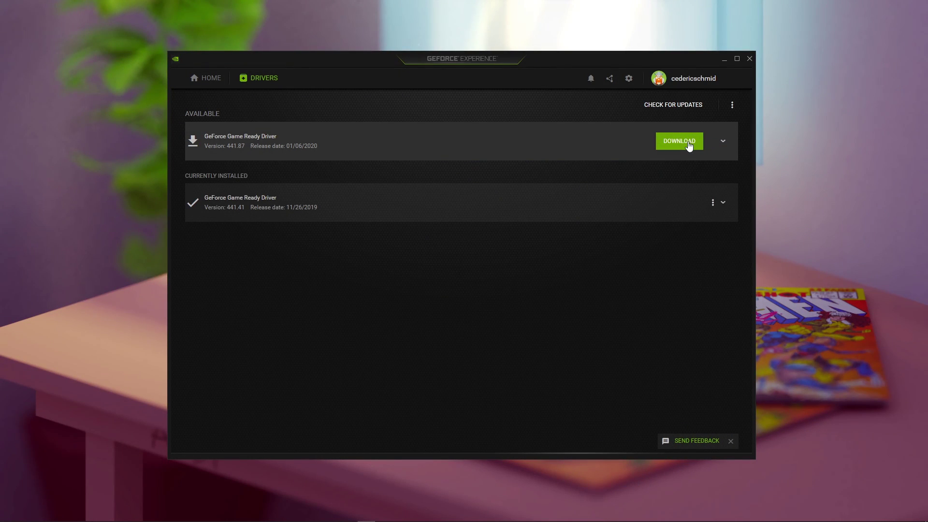